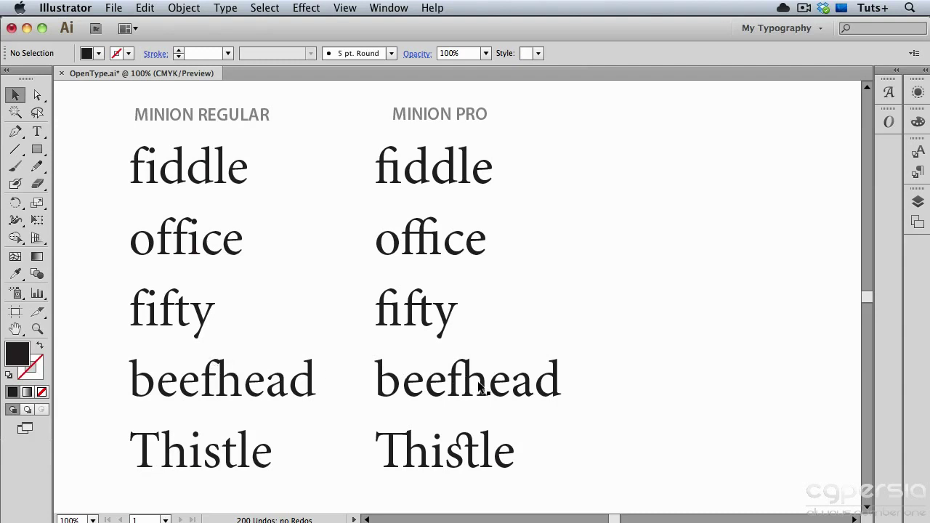
Step: With the fiddle text selected, list Minion Pro's Standard Ligatures in Glyphs, then collapse the panel
left_click(465, 180)
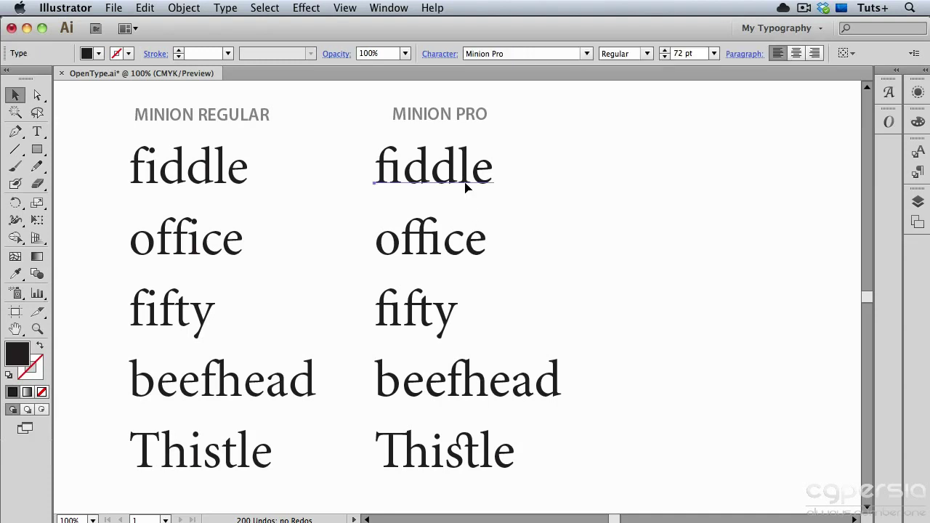
left_click(886, 96)
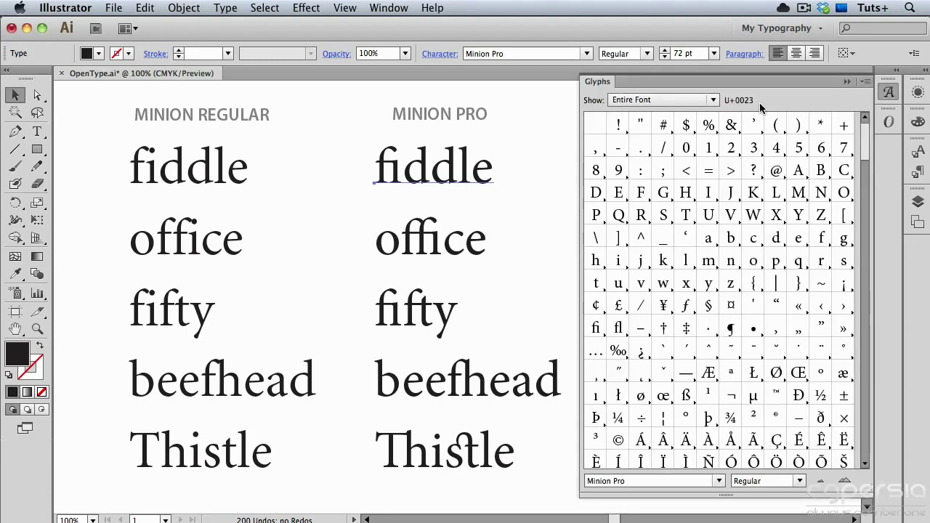
left_click(714, 100)
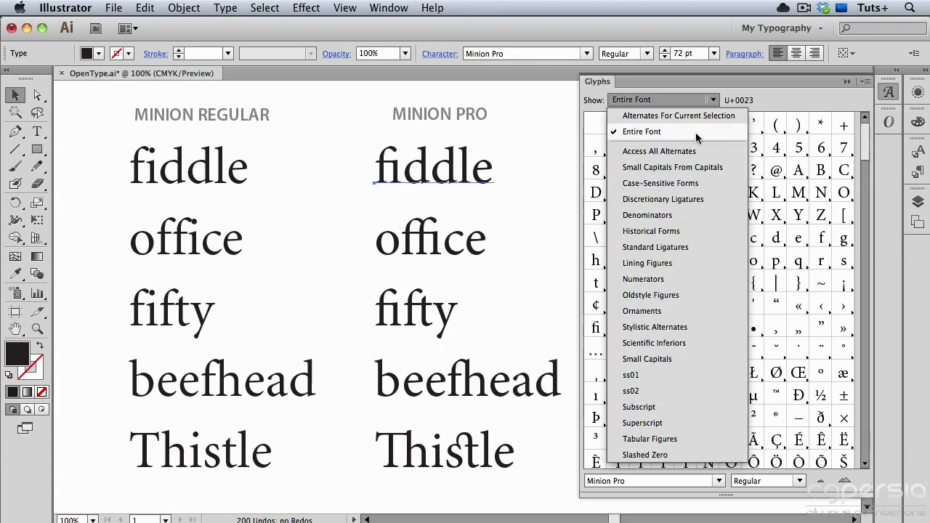
left_click(703, 241)
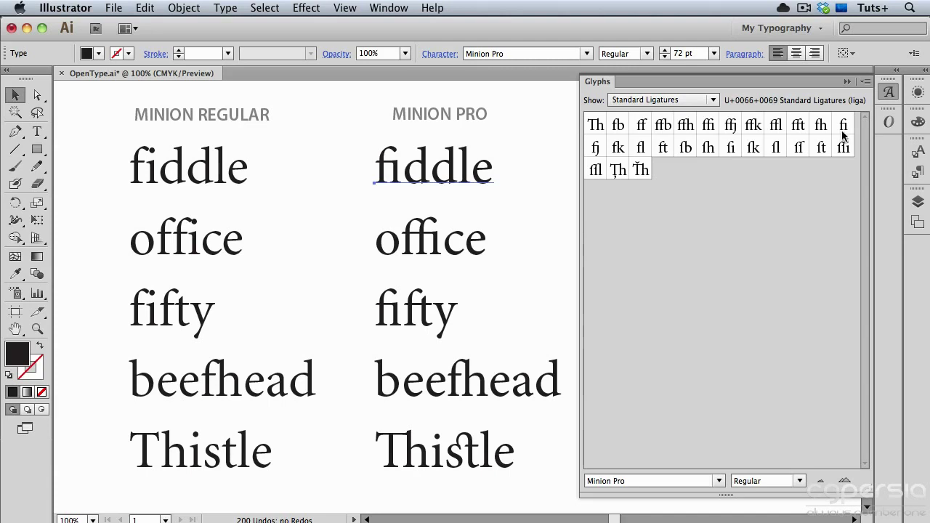
left_click(888, 94)
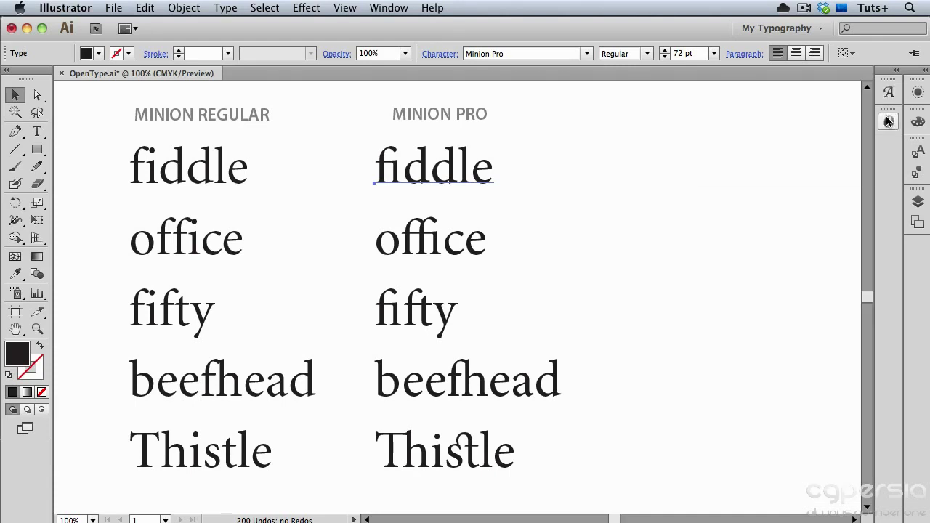
Step: Open the OpenType panel from the dock and show its Window > Type > OpenType menu location
left_click(887, 121)
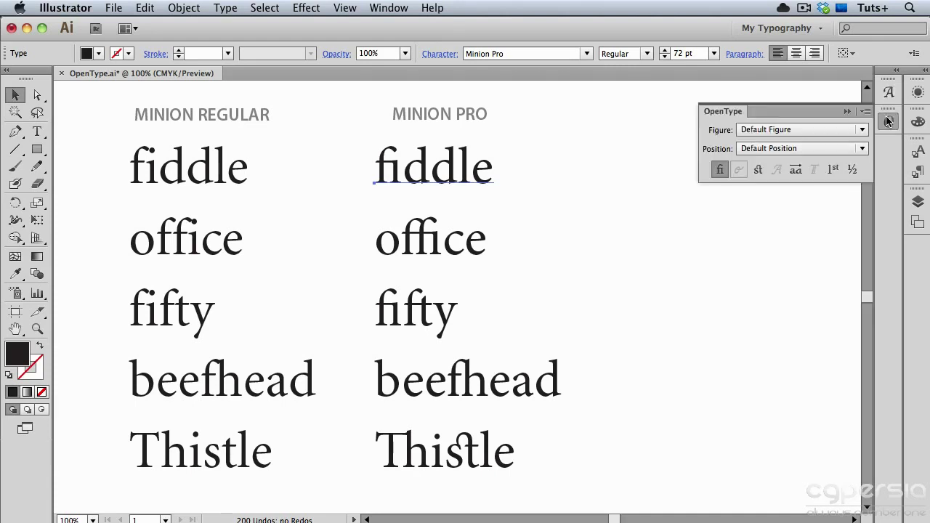
left_click(405, 11)
key("Up")
key("Right")
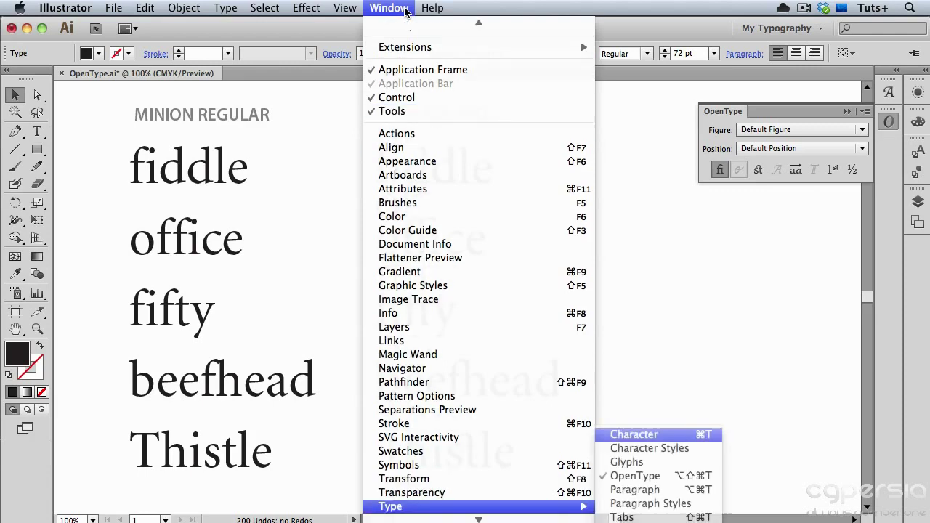
key("Down")
key("Down")
key("Down")
key("Escape")
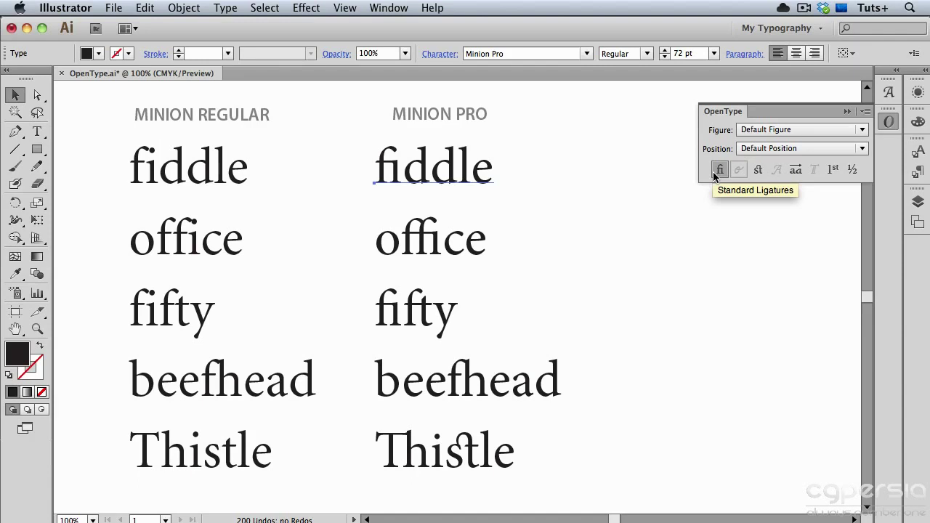
Step: Add 'fidget' as a new text line to the right of office
left_click(474, 248)
left_click(512, 244)
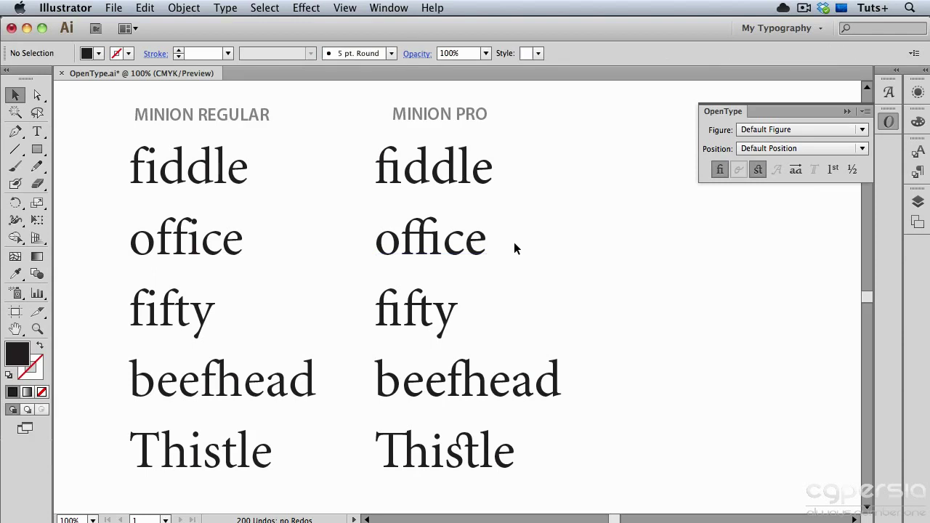
key("t")
left_click(516, 237)
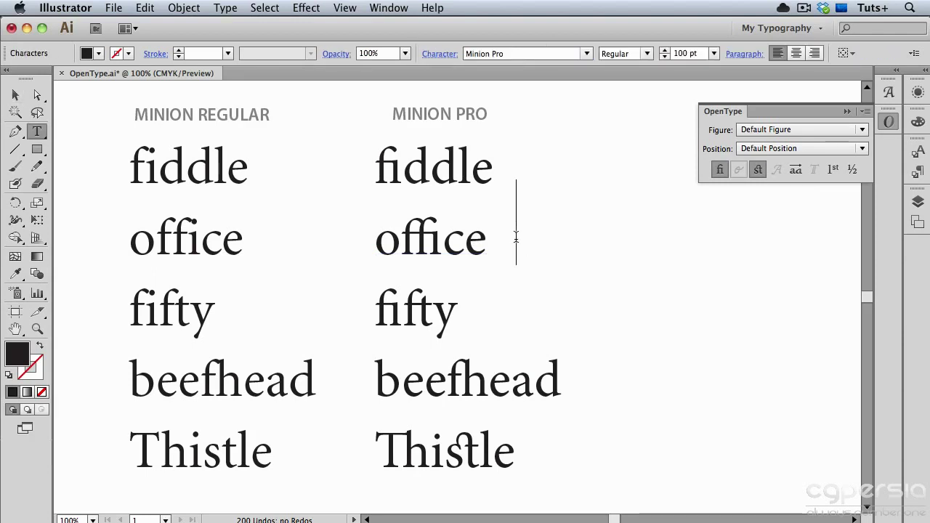
type("fidget")
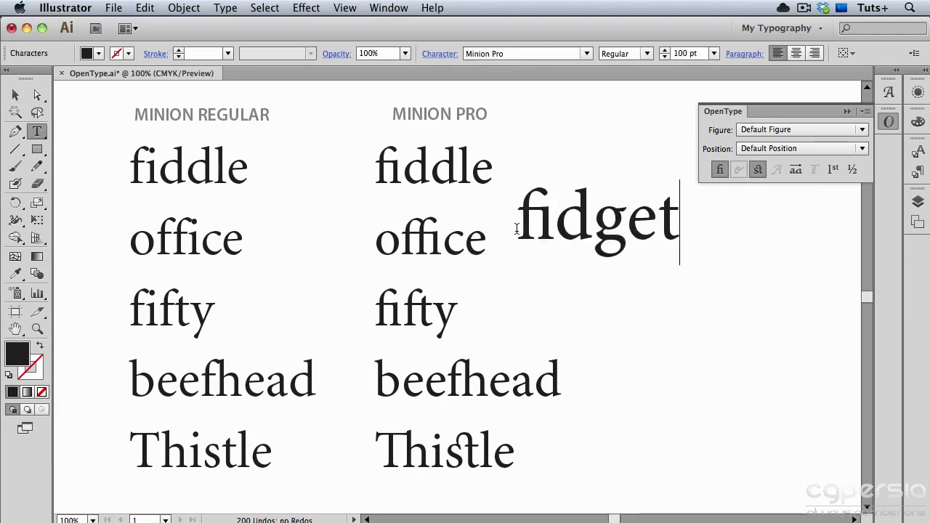
key("Escape")
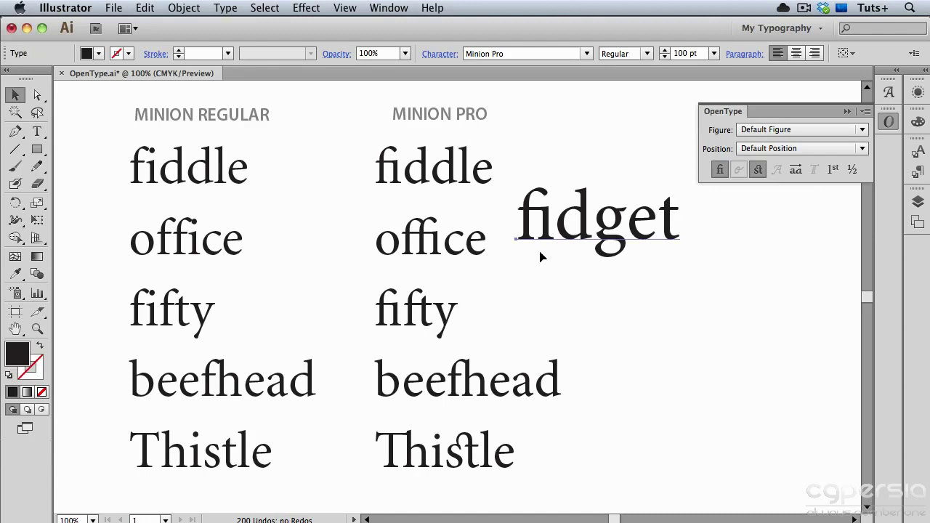
left_click_drag(518, 384, 480, 221)
Step: Zoom in to 150% on beefhead and Thistle and select the Thistle text
key("super+equal")
scroll(415, 295, "down", 2)
scroll(415, 294, "right", 2)
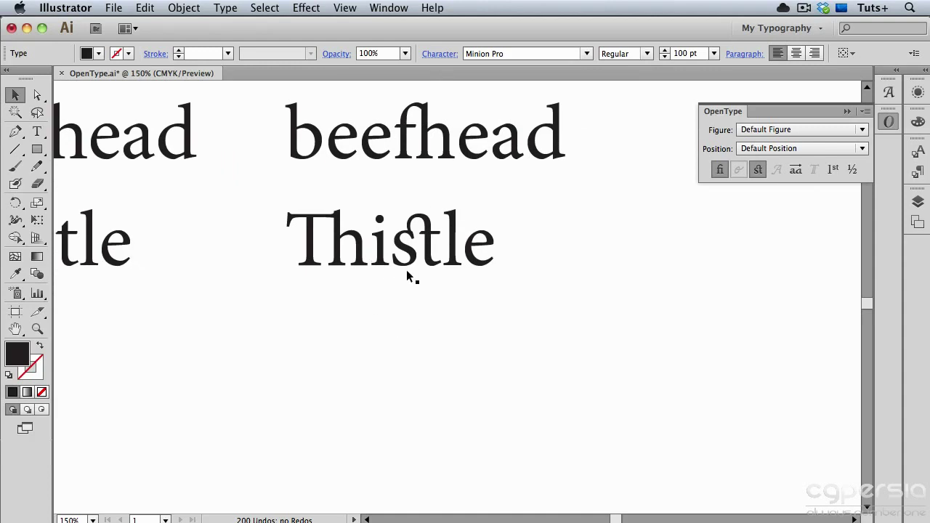
left_click(405, 266)
Step: List Discretionary Ligatures in the Glyphs panel, collapse it, and reopen the OpenType panel
left_click(888, 92)
left_click(714, 101)
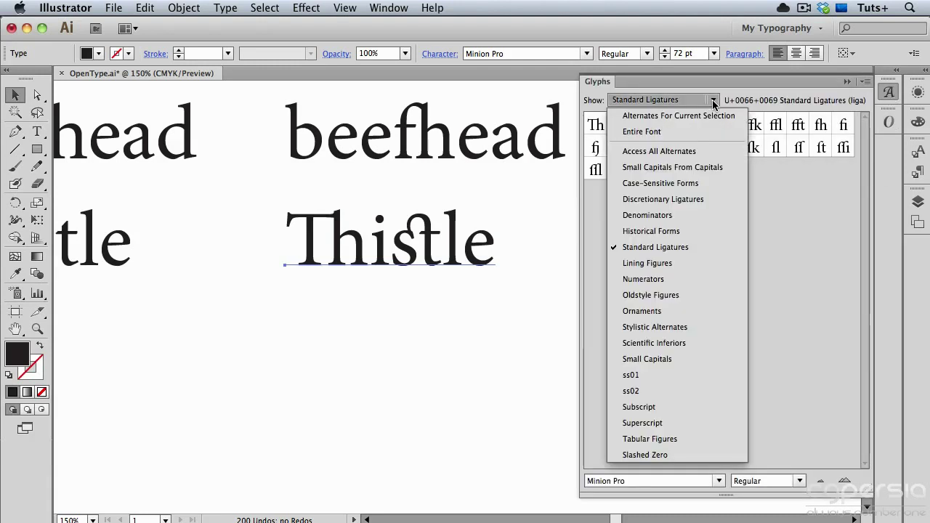
left_click(644, 199)
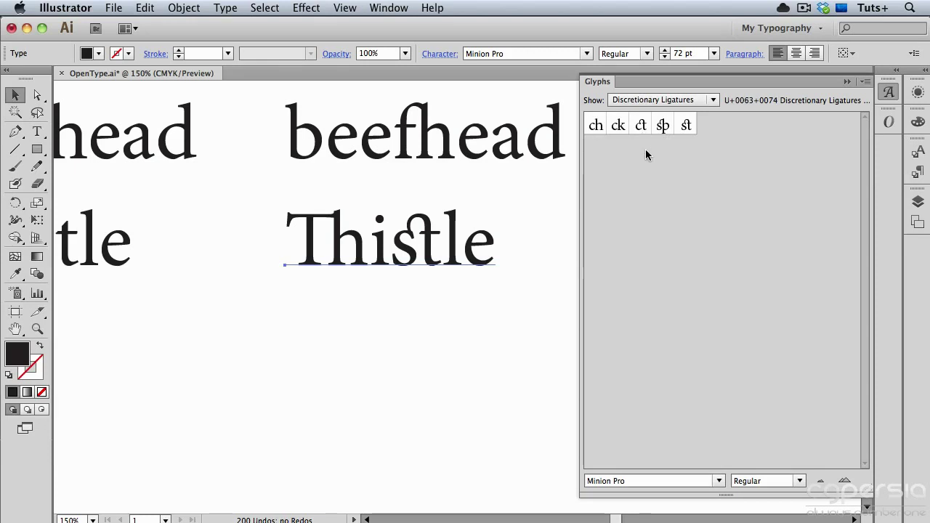
left_click(888, 92)
left_click(889, 122)
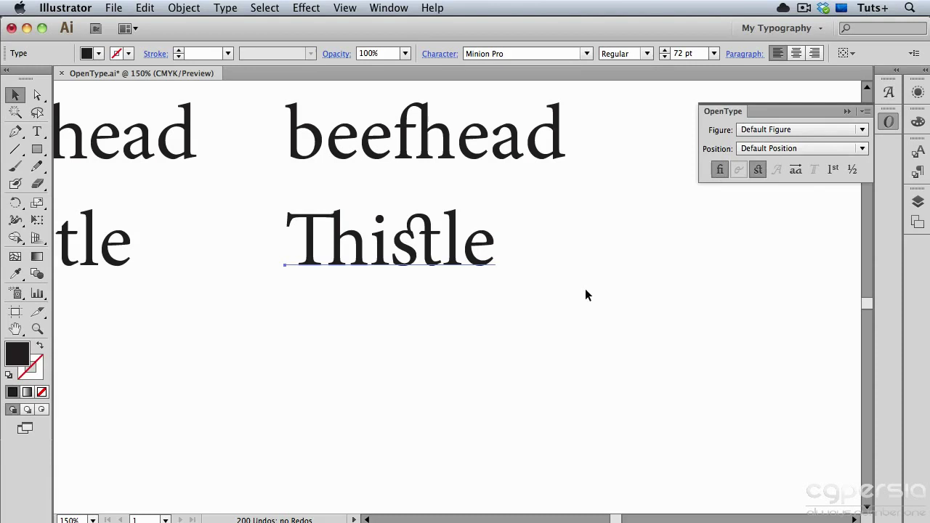
Step: Add 'fastest' as new text and drag it into place just below Thistle
left_click(40, 132)
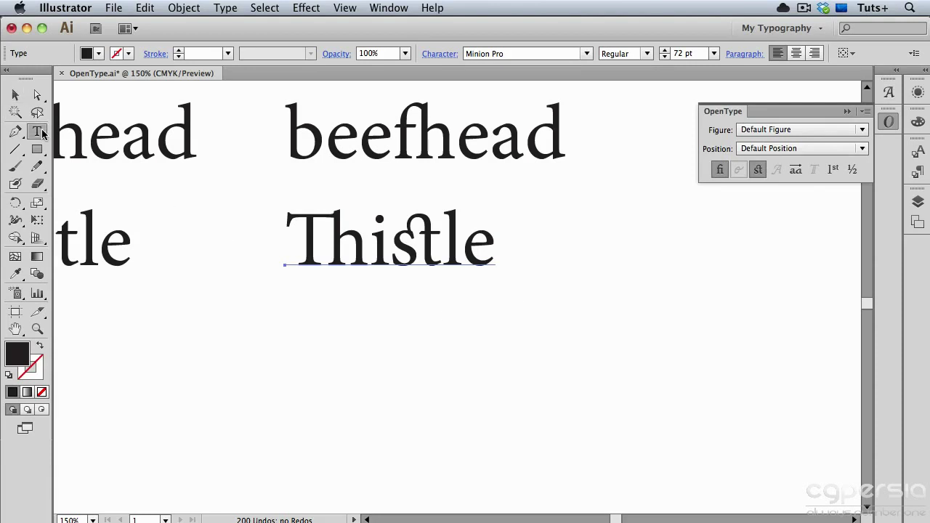
left_click(344, 331, "super")
left_click(345, 332)
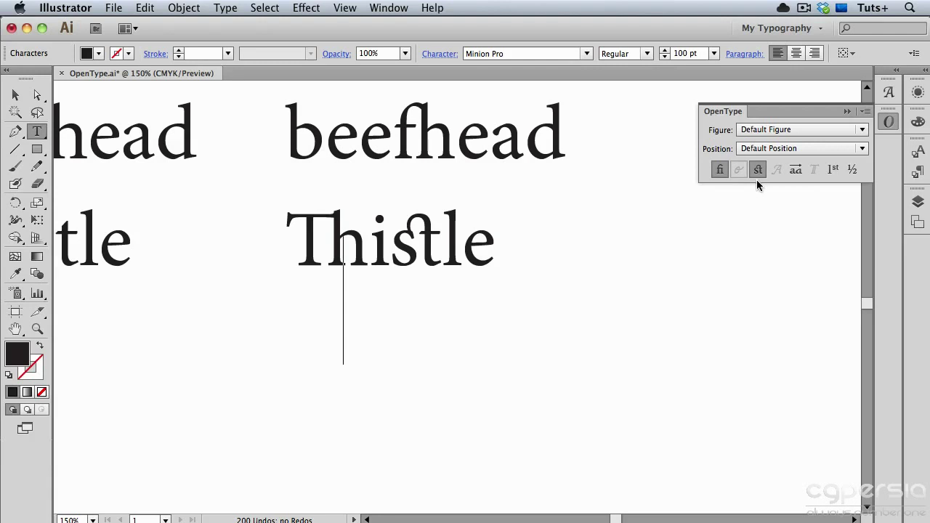
type("fastest")
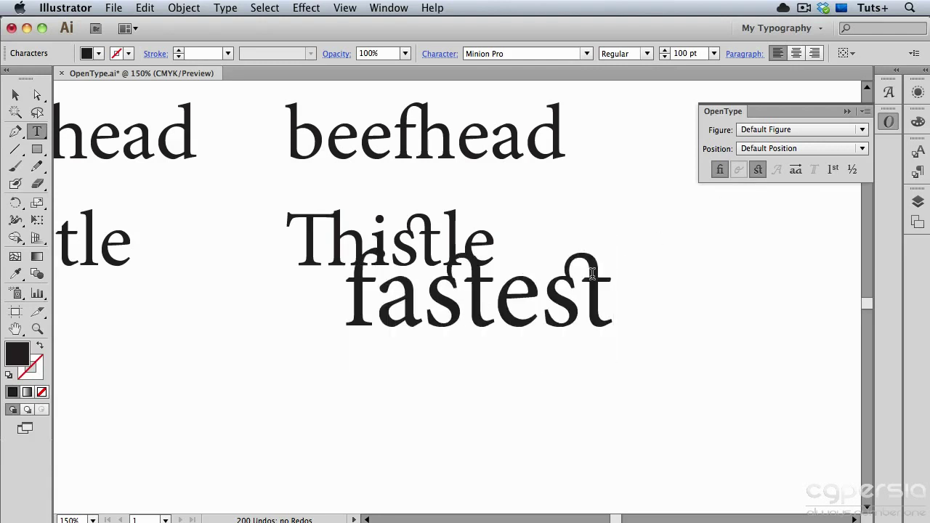
key("Escape")
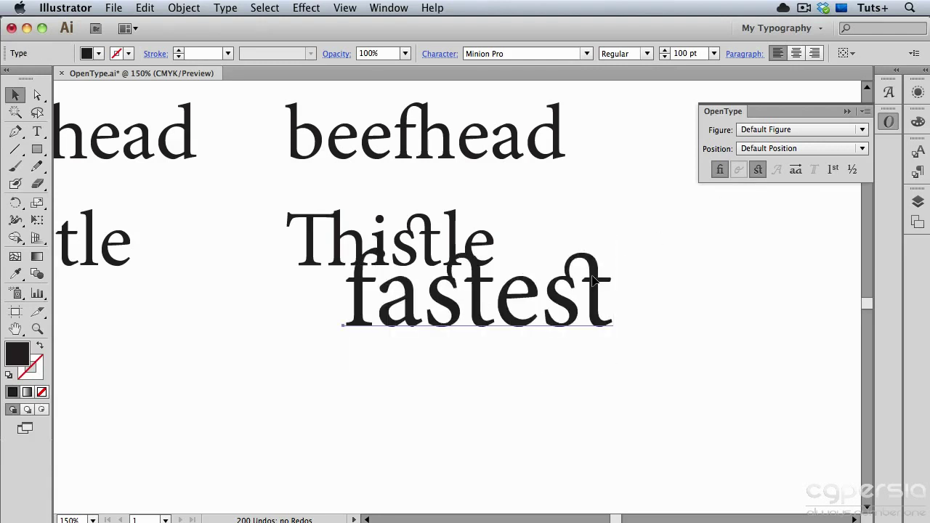
left_click_drag(592, 274, 582, 331)
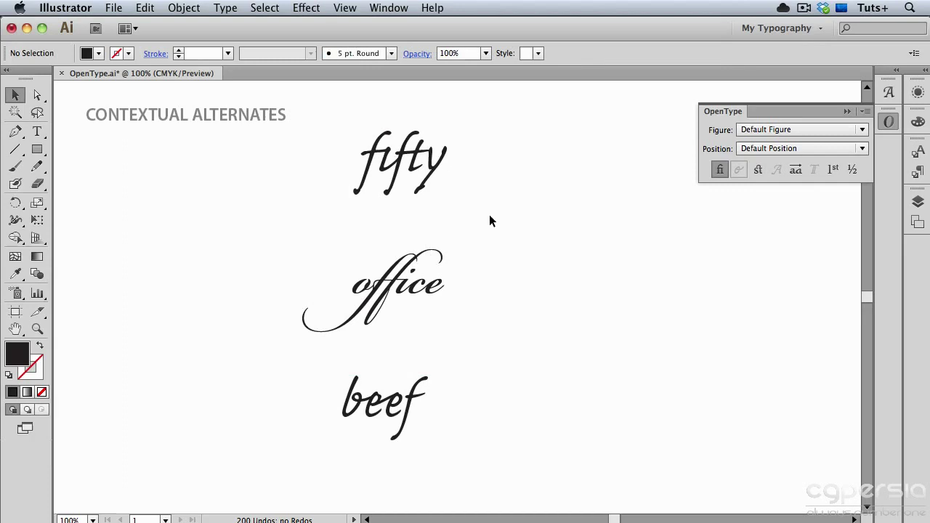
left_click(439, 166)
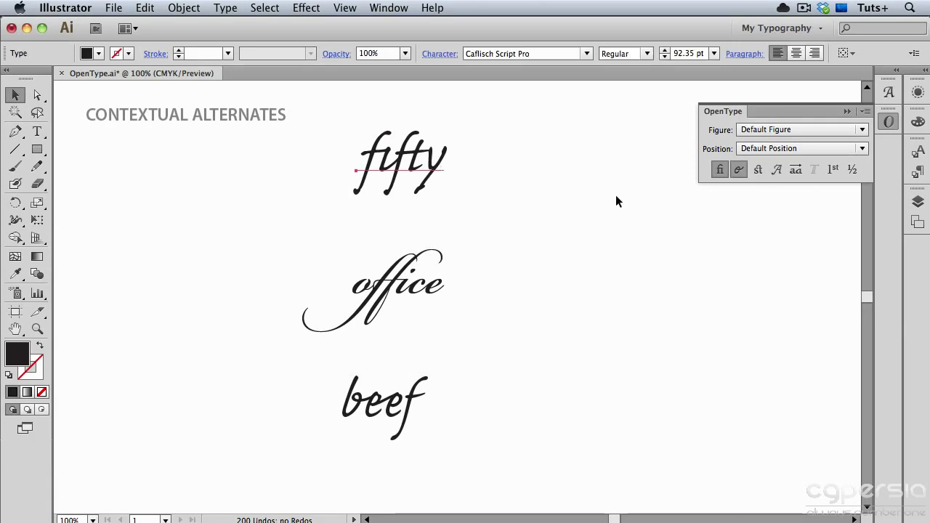
left_click(740, 174)
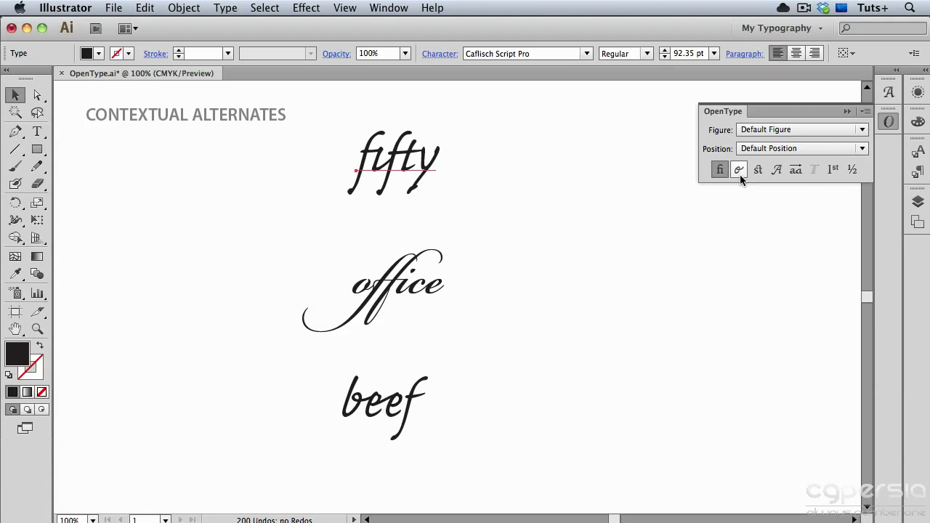
left_click(741, 179)
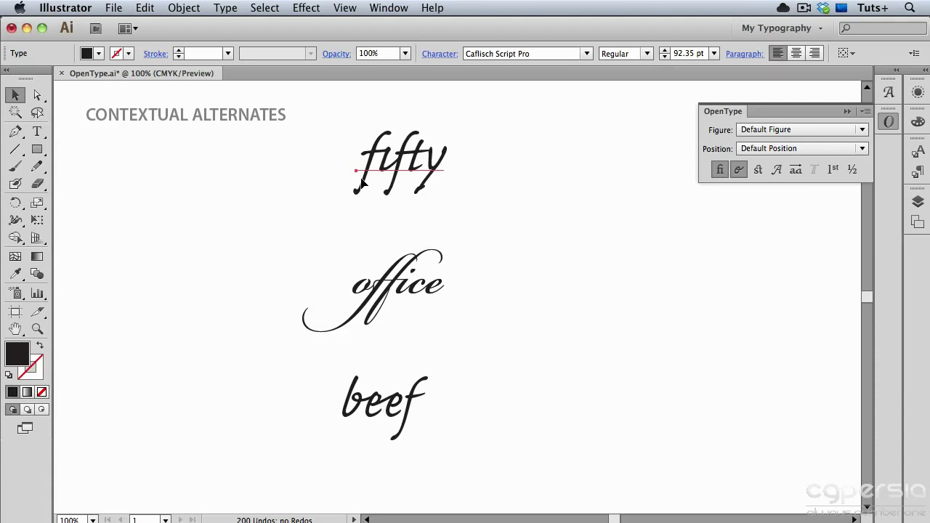
left_click(395, 285)
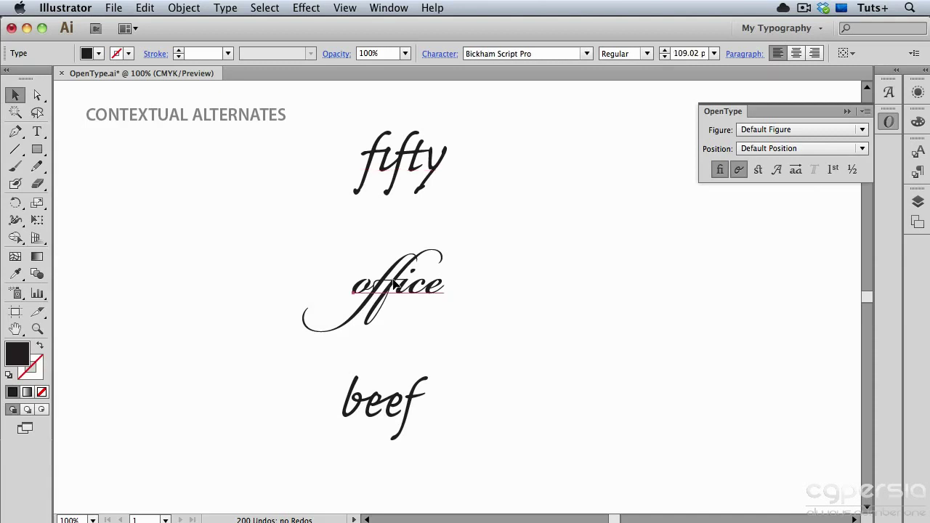
left_click(738, 173)
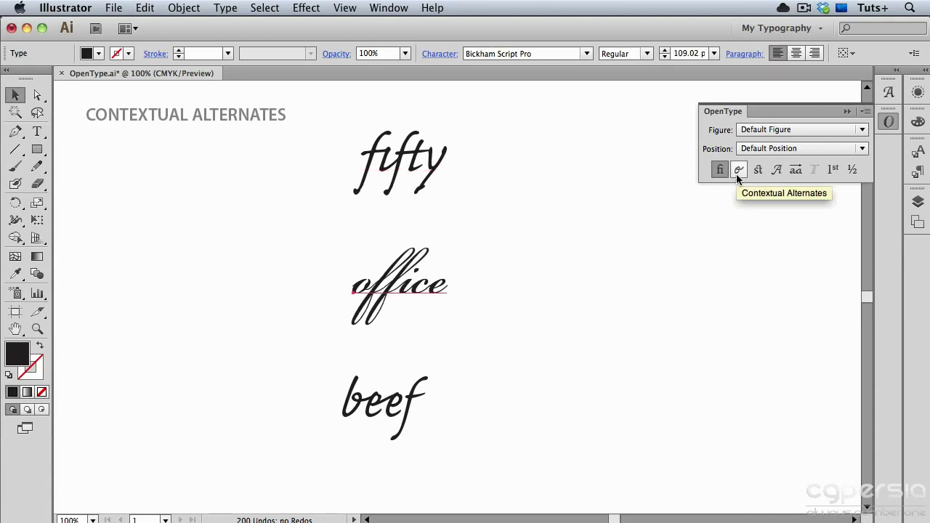
left_click(738, 173)
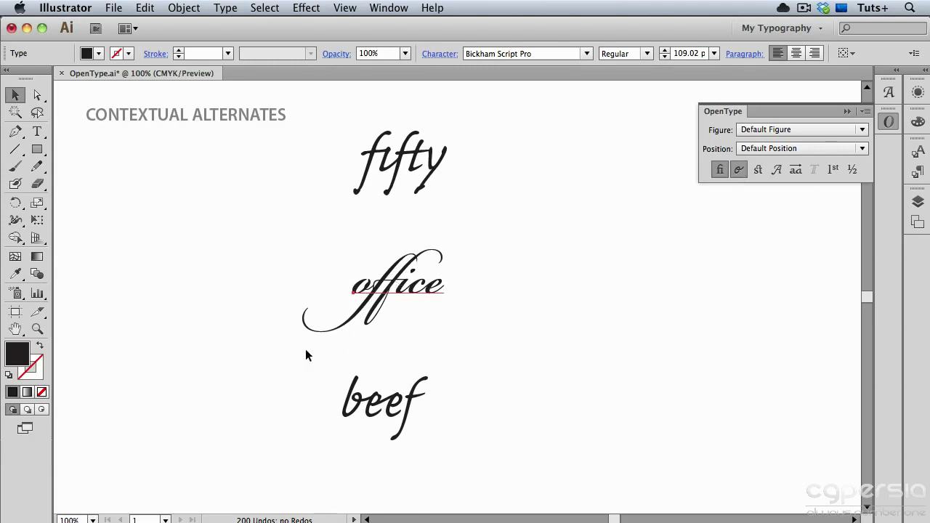
left_click(392, 400)
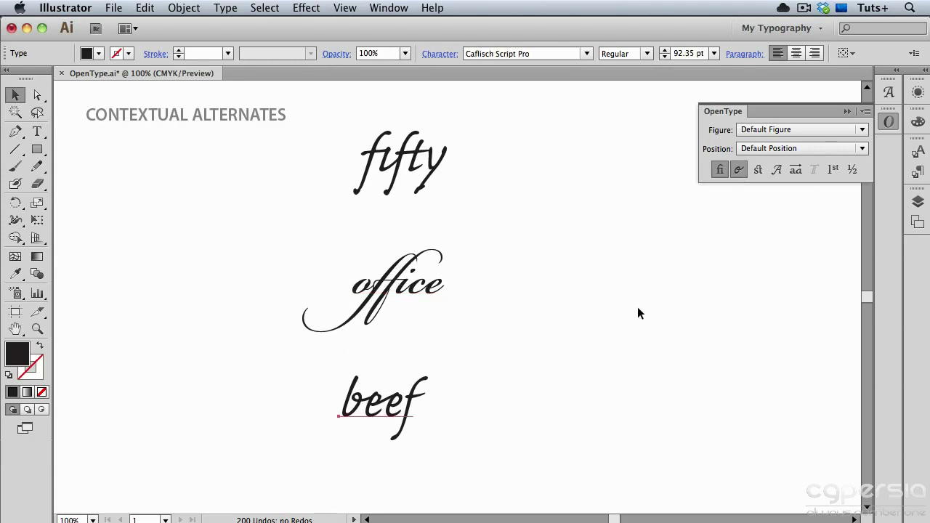
left_click(737, 175)
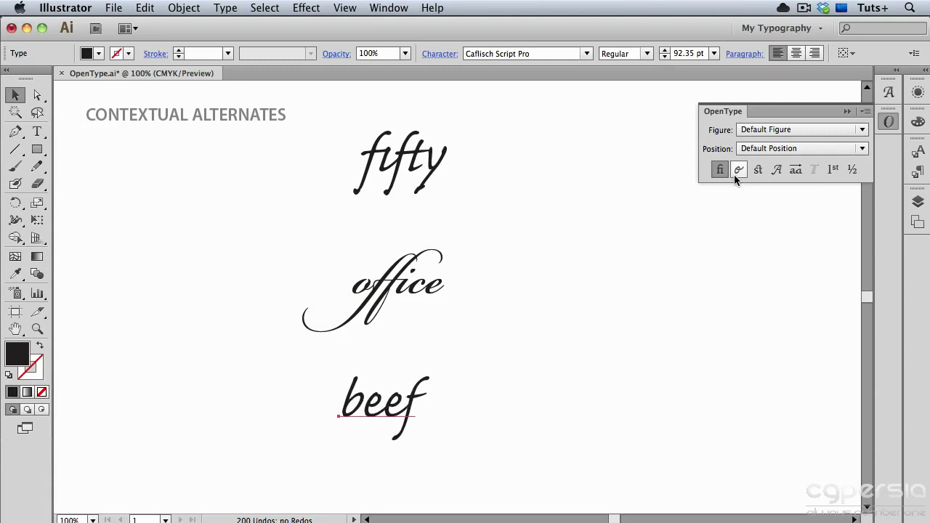
left_click(737, 175)
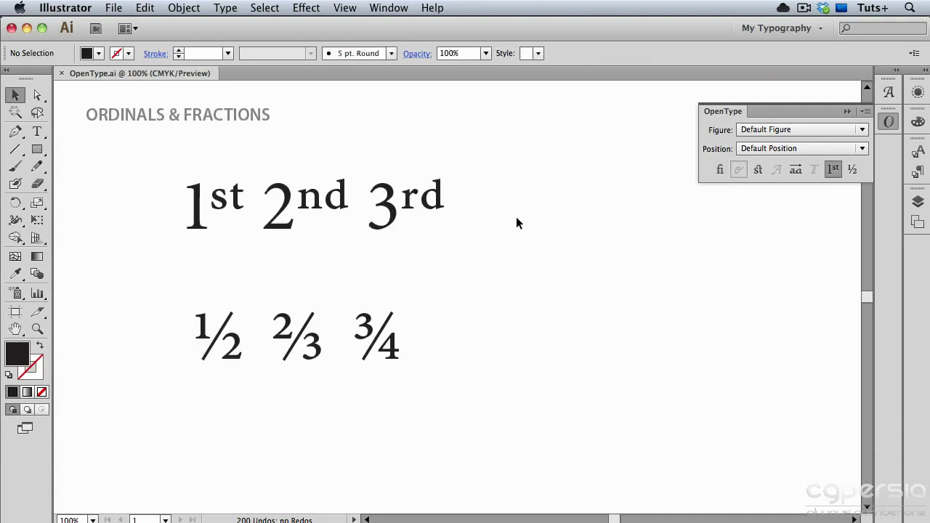
Step: Select the ordinals line 1st 2nd 3rd, then the ½ ⅔ ¾ fractions line
left_click(439, 211)
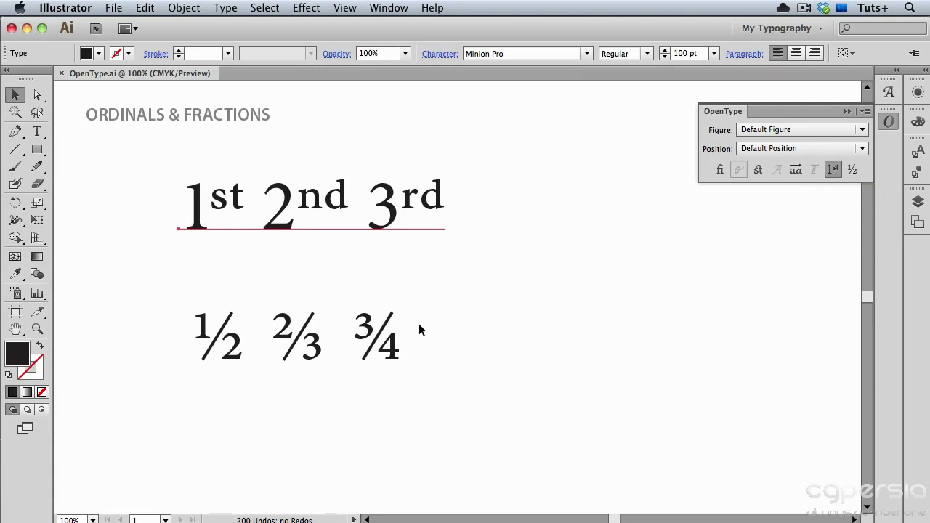
left_click(389, 331)
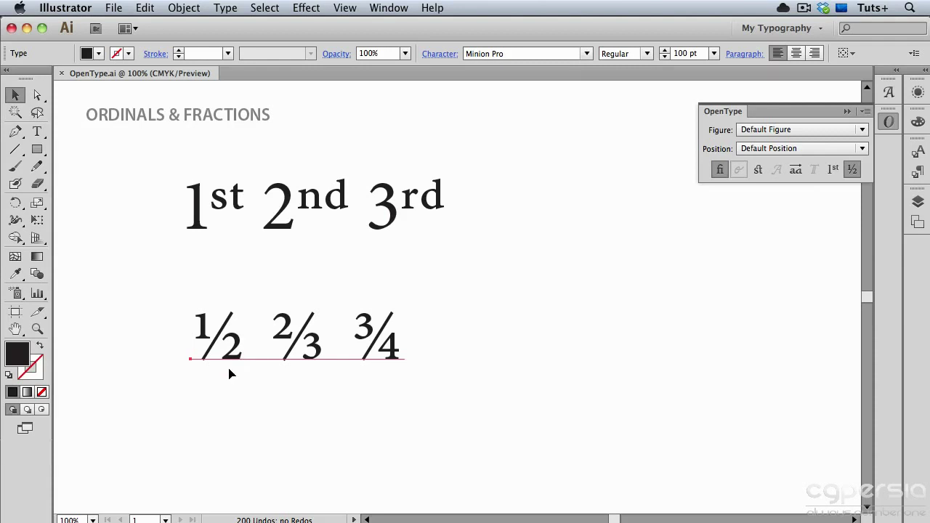
Step: Set the fractions line in Georgia from Type > Recent Fonts, then open the Glyphs panel
left_click(229, 7)
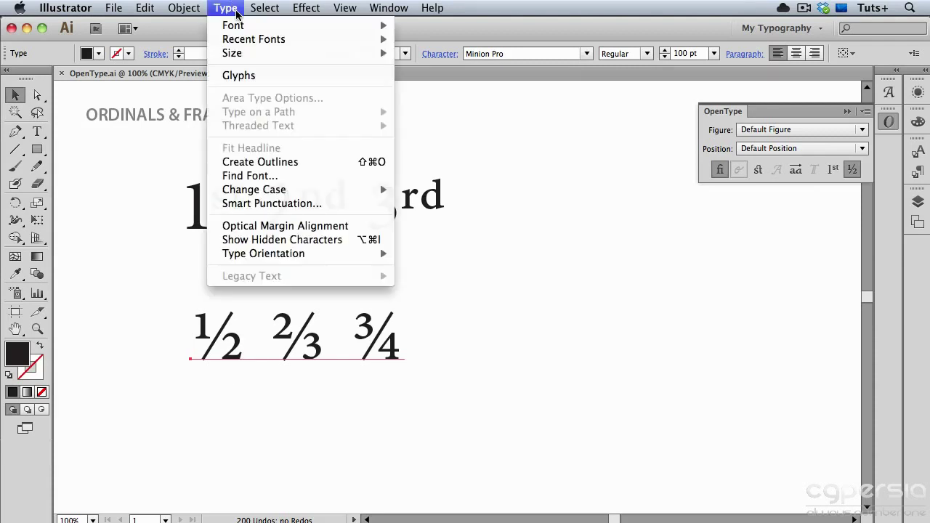
mouse_move(240, 42)
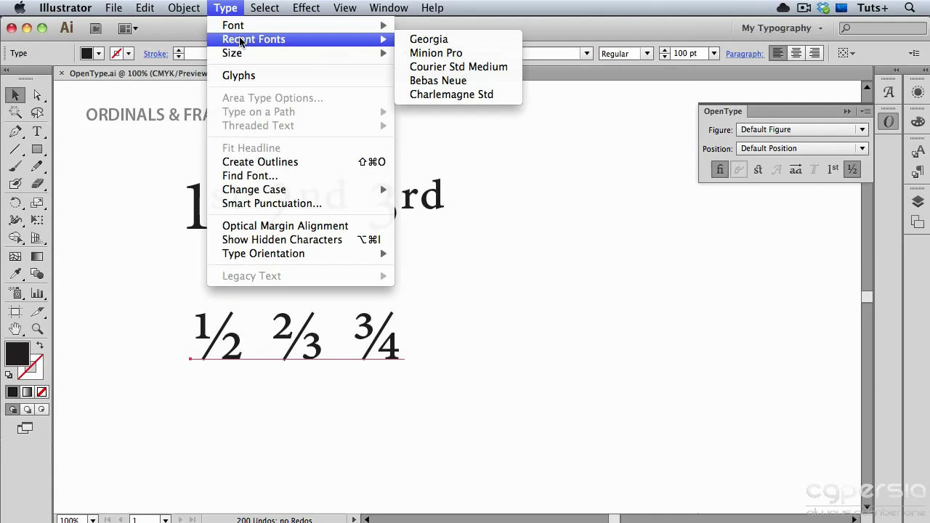
left_click(429, 39)
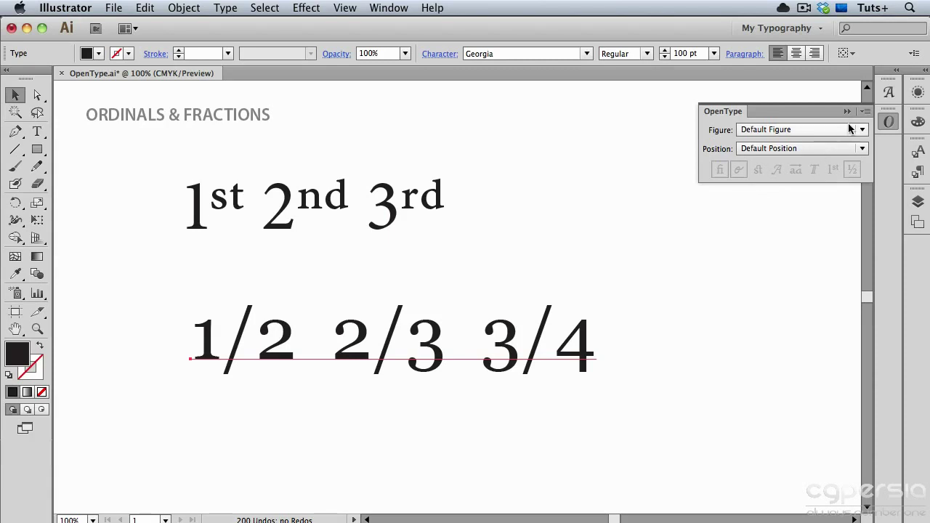
left_click(886, 95)
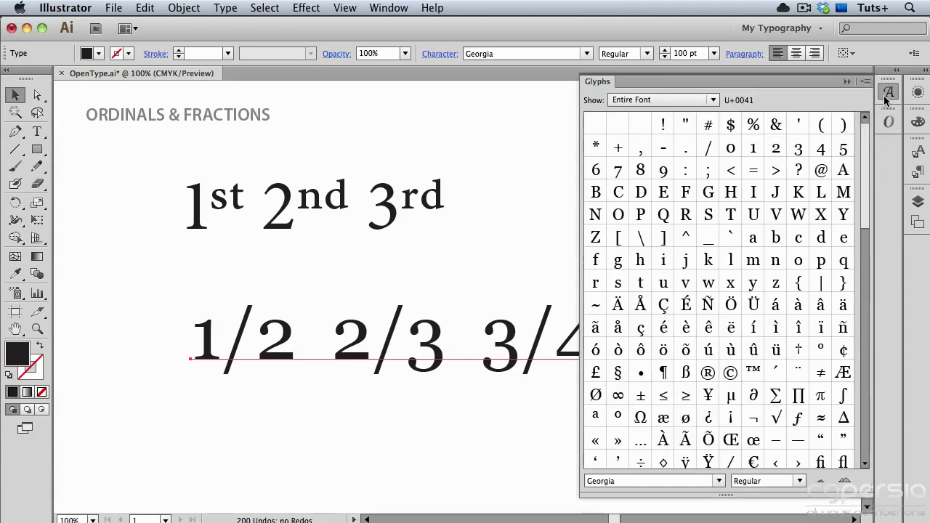